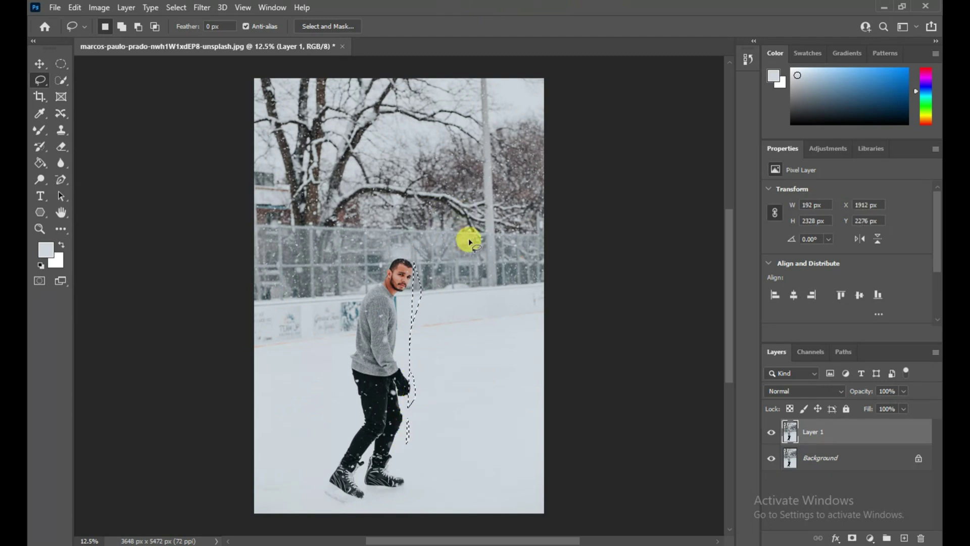
Clear the existing lasso selection and shift Layer 1 about 53 px to the right and 126 px down
scroll(504, 277, "down", 2)
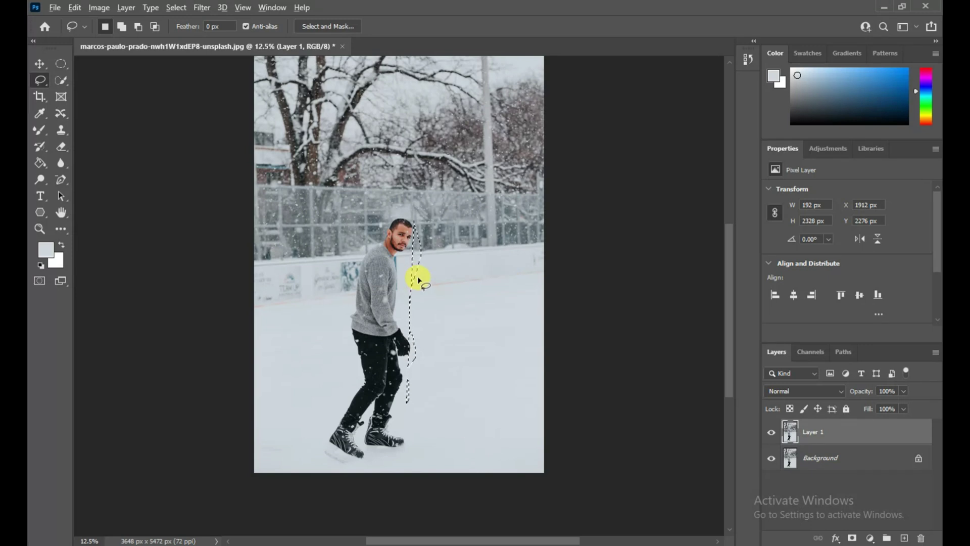
scroll(402, 256, "up", 2)
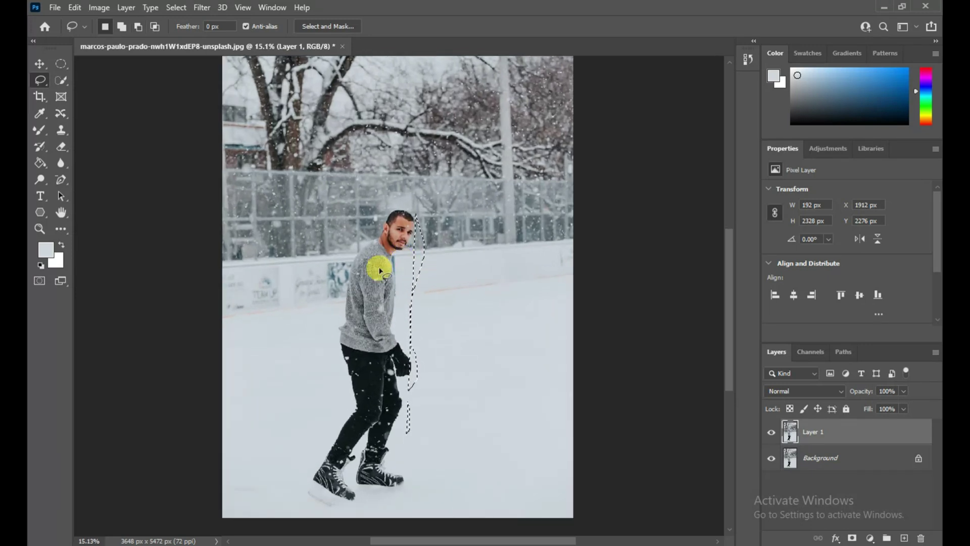
left_click(40, 63)
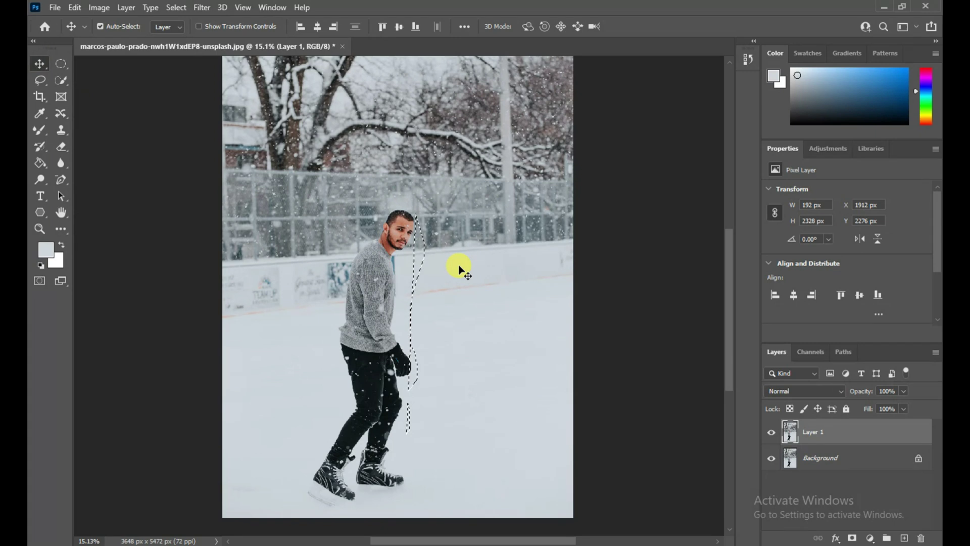
key("ctrl+d")
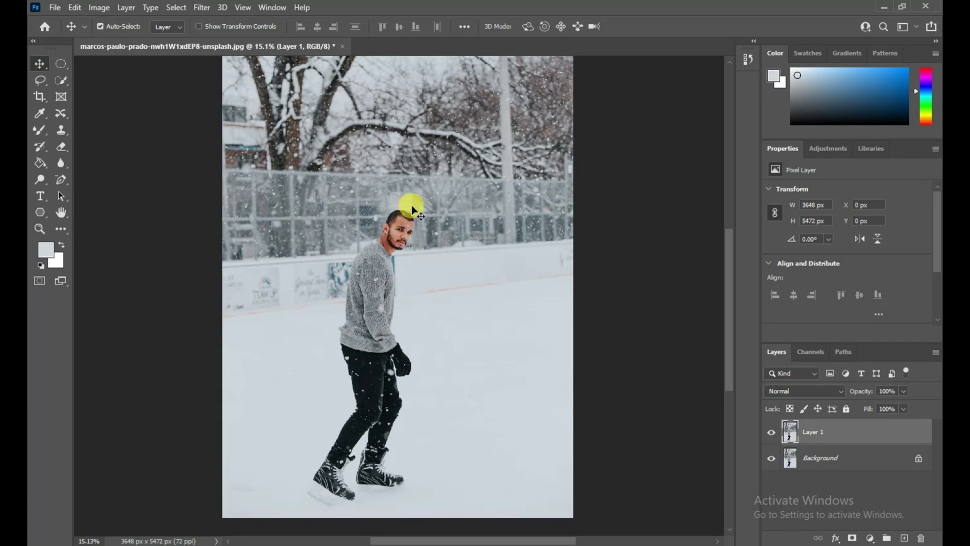
left_click_drag(411, 208, 420, 222)
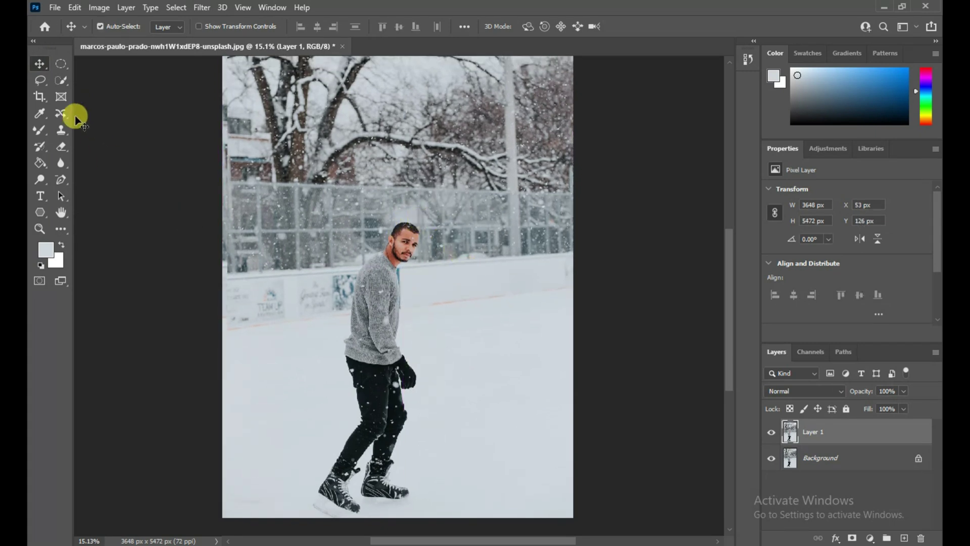
Outline the whole skater on Layer 1 with a loose freehand Lasso selection
left_click(40, 80)
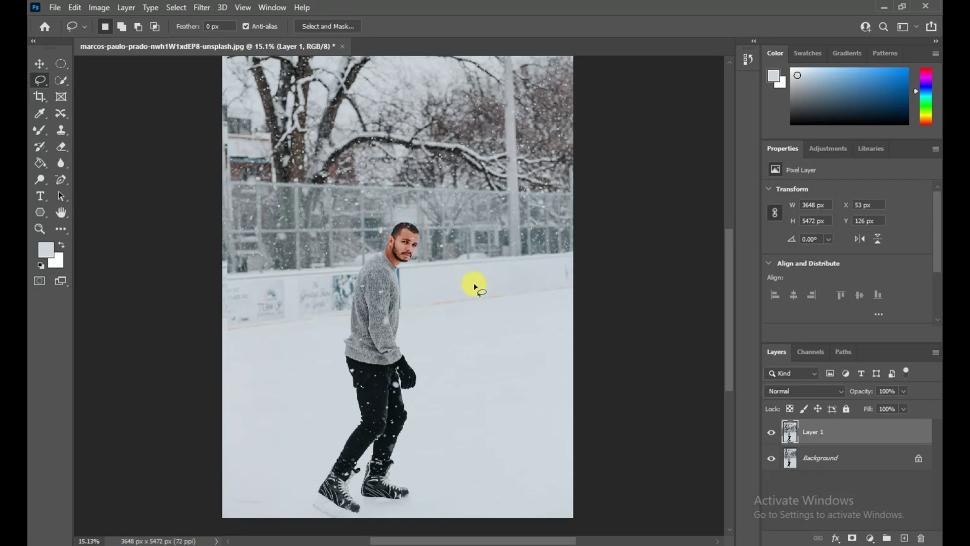
scroll(467, 276, "down", 1)
mouse_move(413, 201)
left_mouse_down()
mouse_move(427, 228)
mouse_move(406, 328)
mouse_move(427, 367)
mouse_move(408, 455)
mouse_move(422, 462)
mouse_move(417, 484)
mouse_move(326, 501)
mouse_move(309, 486)
mouse_move(308, 463)
mouse_move(347, 412)
mouse_move(348, 381)
mouse_move(329, 340)
mouse_move(353, 244)
mouse_move(409, 197)
mouse_move(419, 195)
mouse_move(426, 210)
left_mouse_up()
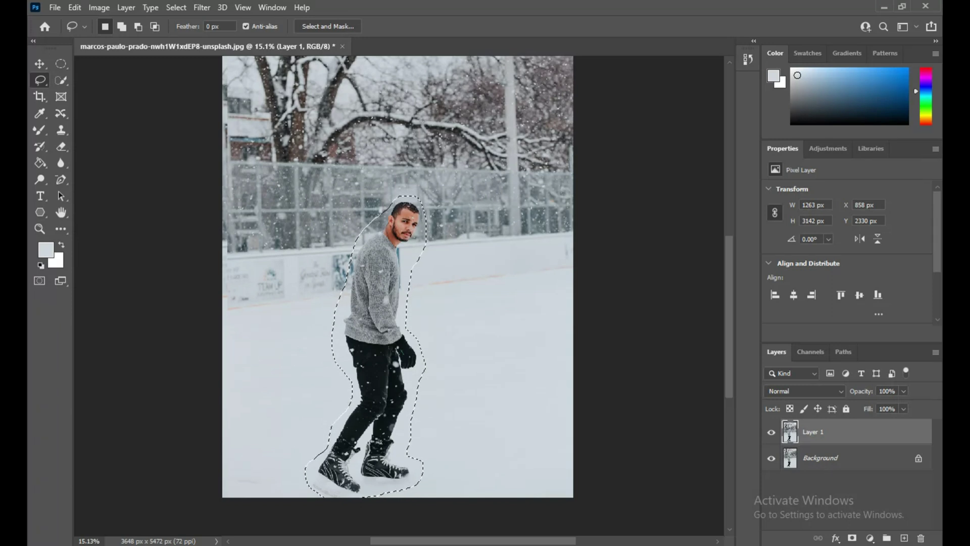
Fill the skater selection with Content-Aware contents in Normal mode at 100% opacity and clear the selection
key("shift+F5")
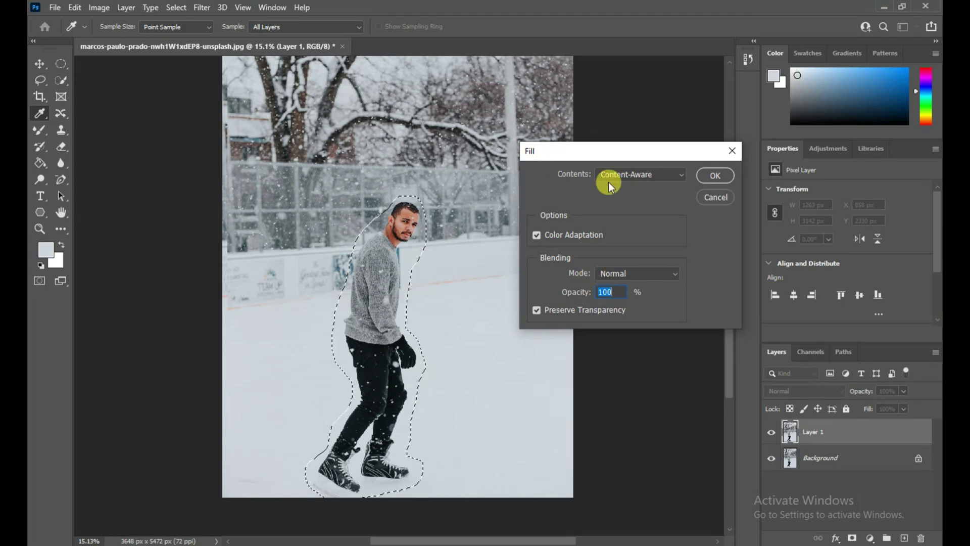
left_click(681, 175)
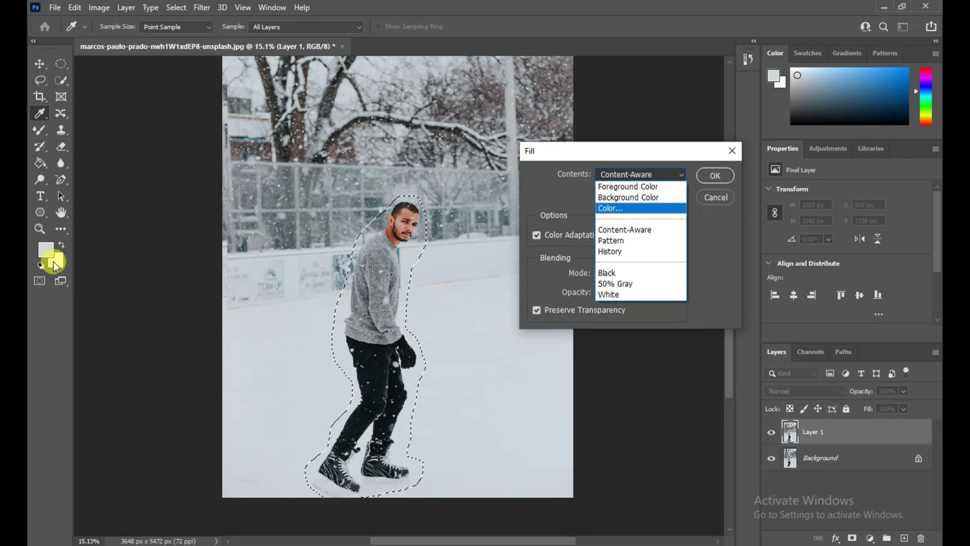
left_click(632, 229)
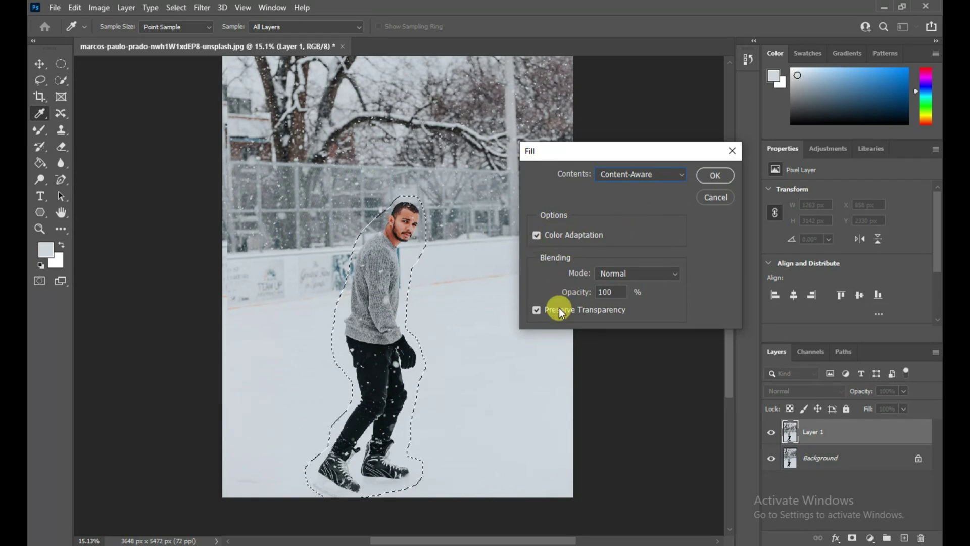
left_click(706, 178)
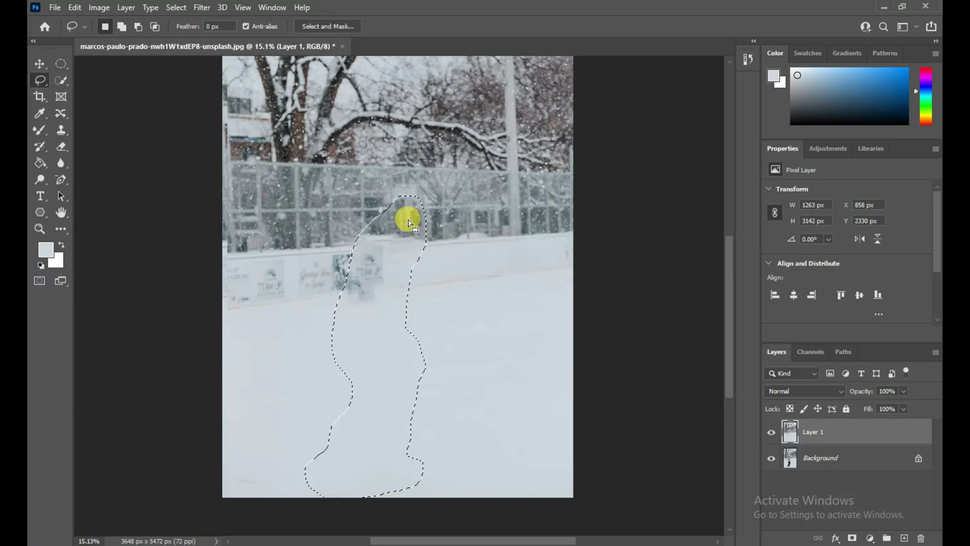
left_click(489, 279)
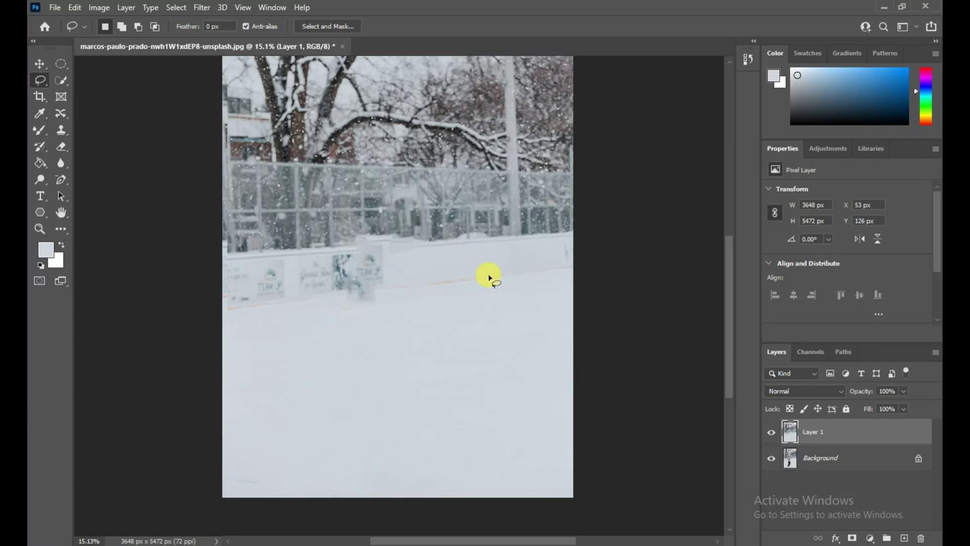
Hide the Background layer briefly and show it again to check the filled area on Layer 1
left_click(772, 458)
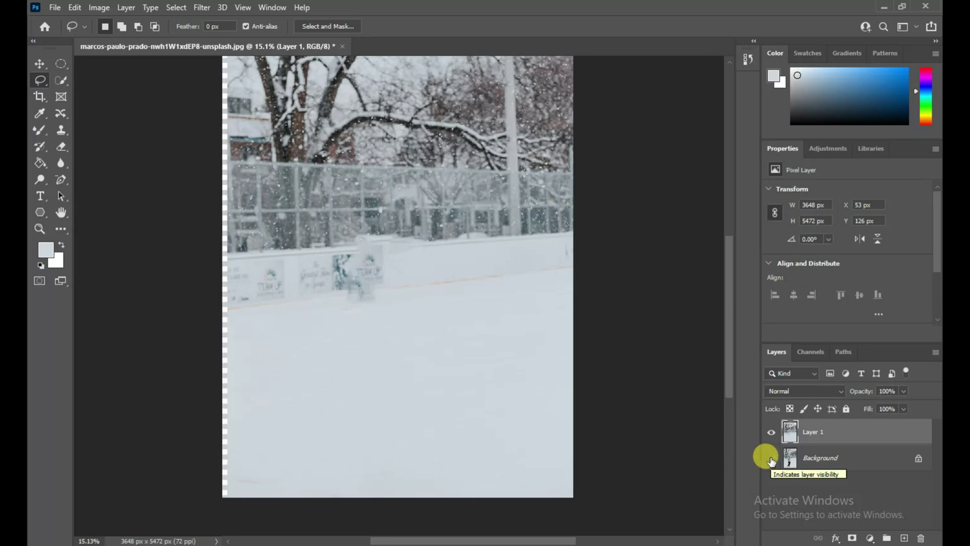
left_click(772, 458)
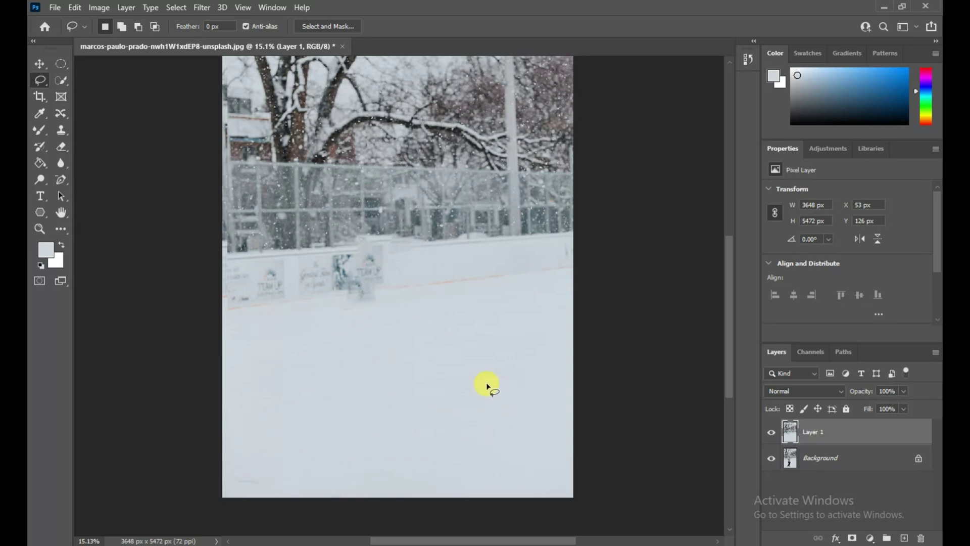
Activate the Content-Aware Move tool
left_click(60, 117)
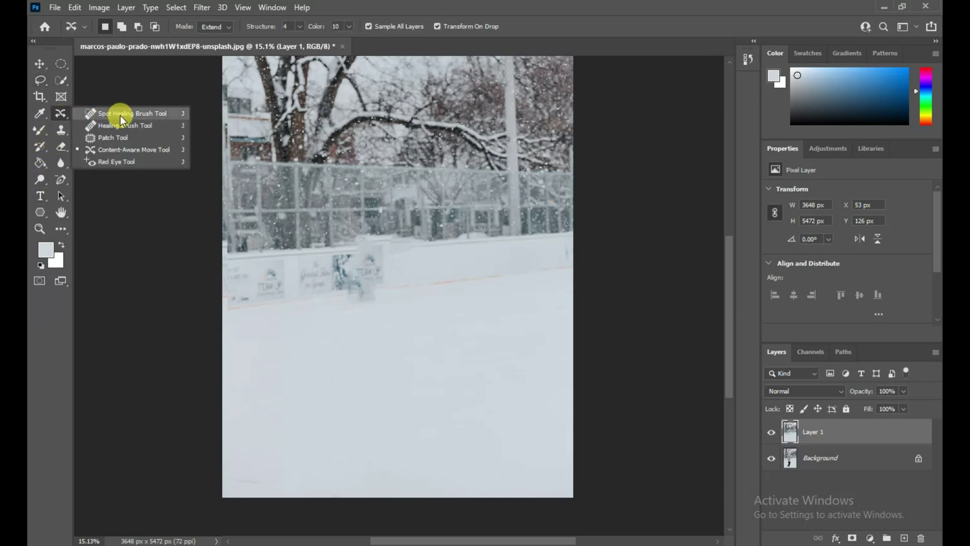
left_click(121, 150)
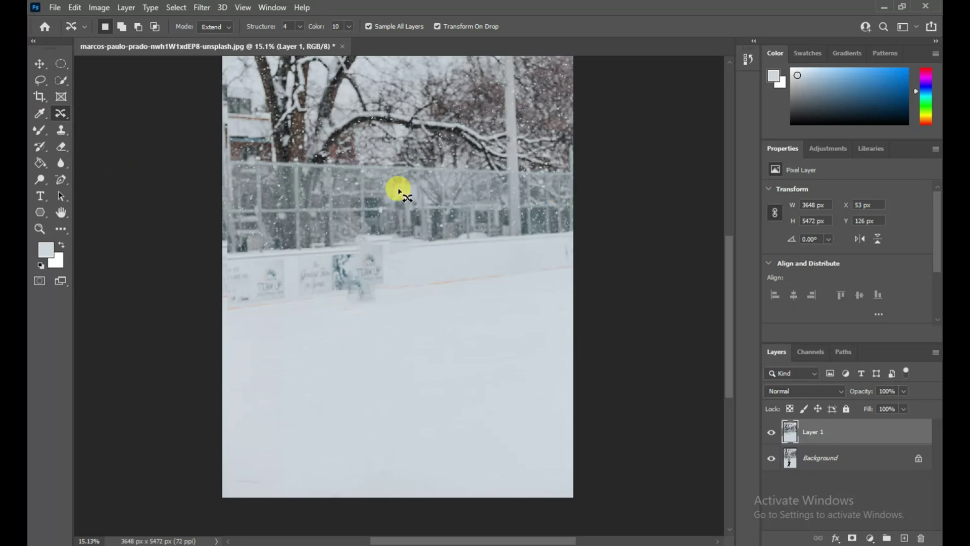
left_click_drag(399, 192, 399, 193)
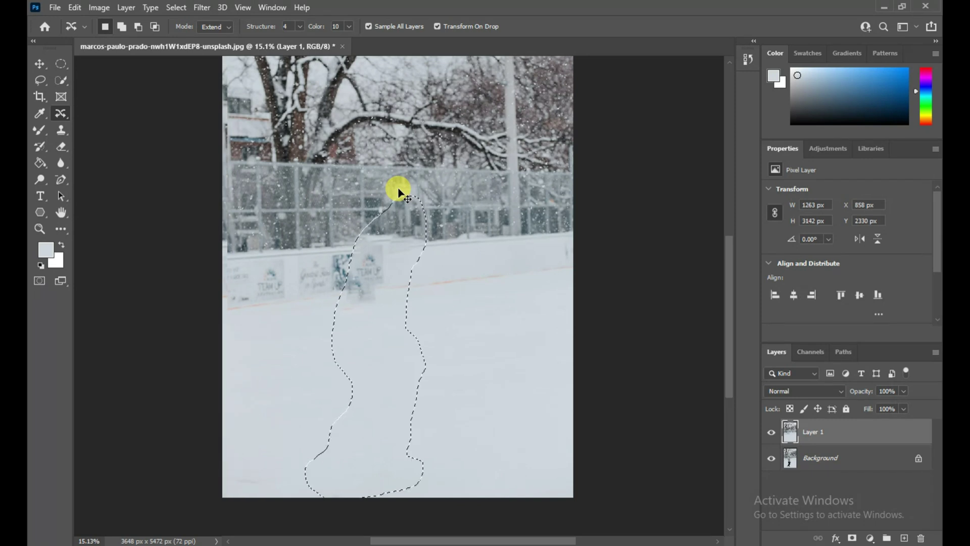
Undo the content-aware fill and the lasso selection, and delete Layer 1
key("ctrl+z")
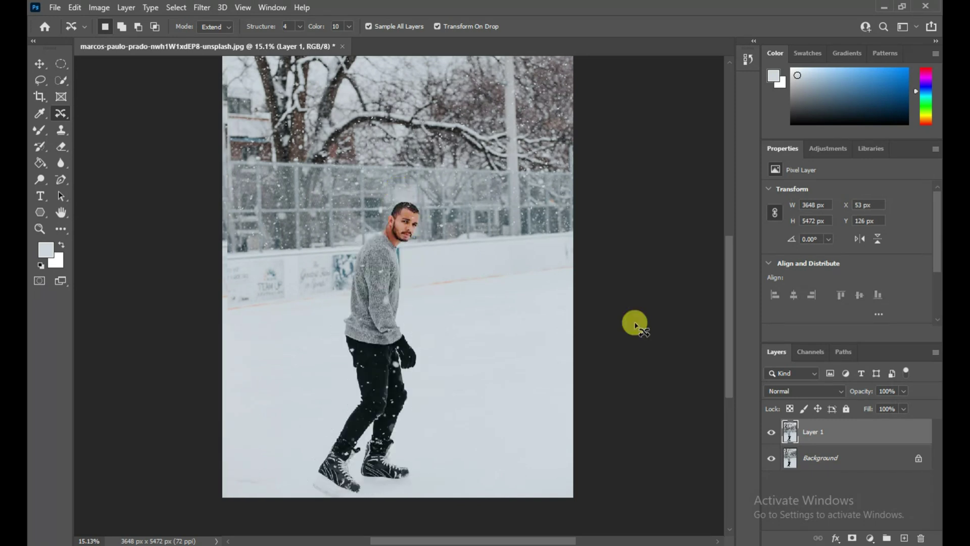
left_click_drag(838, 431, 921, 537)
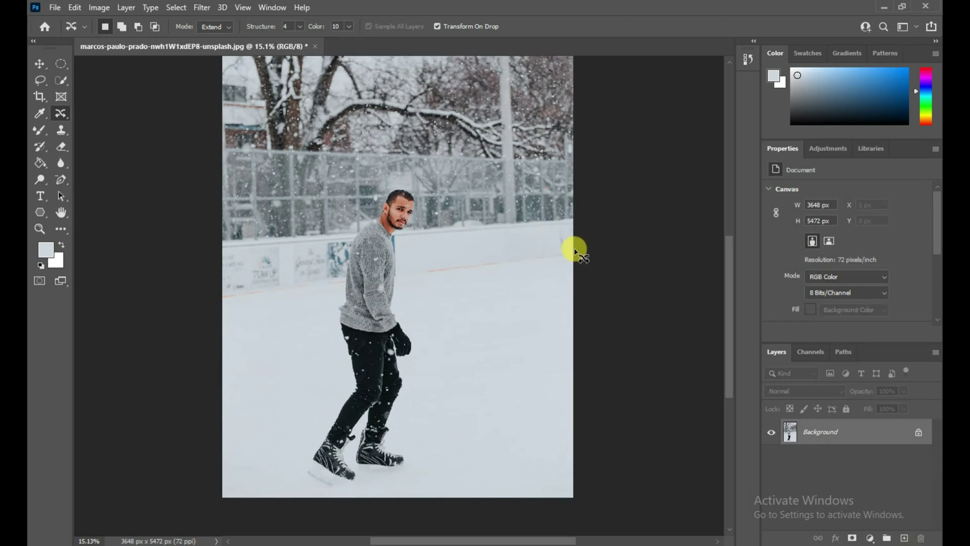
Add a new empty layer and outline the whole skater with the Content-Aware Move tool in Move mode, sampling all layers
scroll(574, 247, "up", 3)
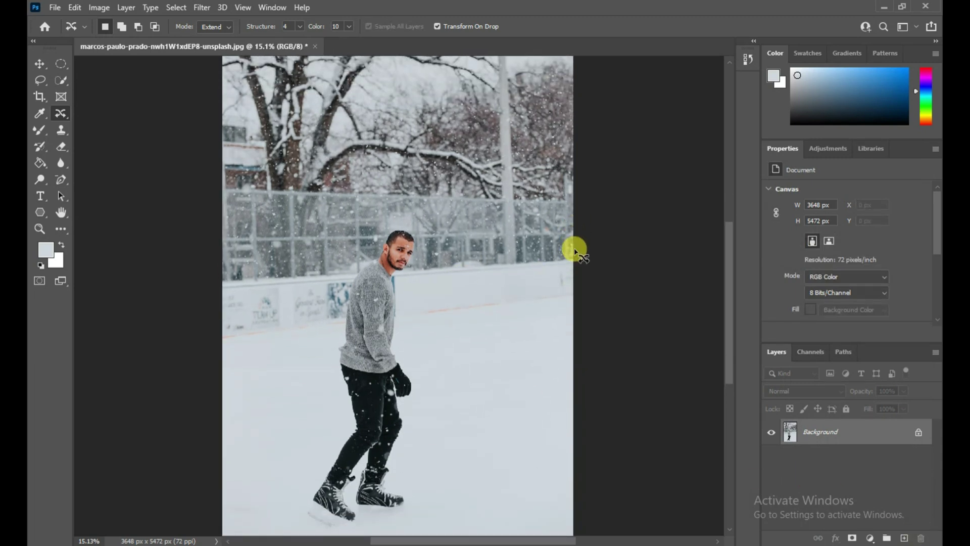
scroll(574, 248, "down", 2)
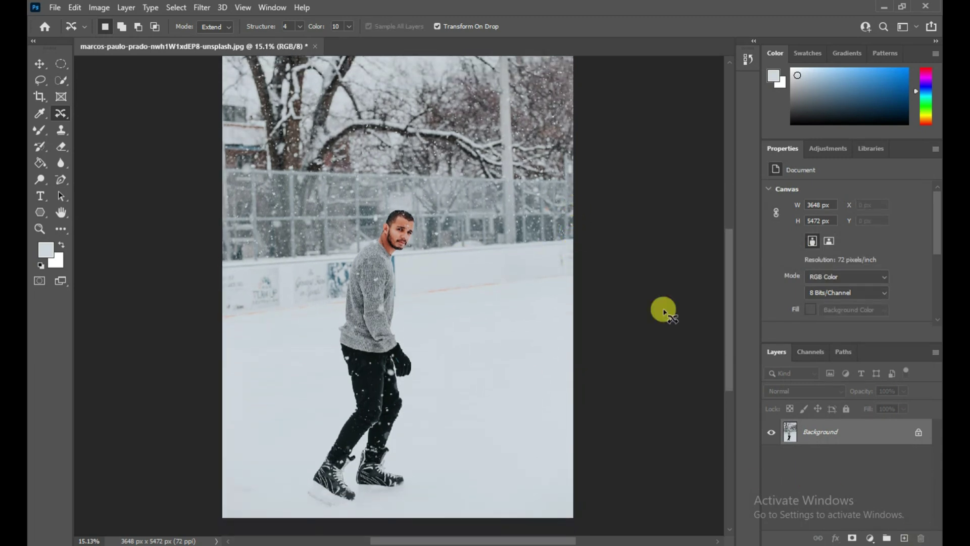
left_click(905, 538)
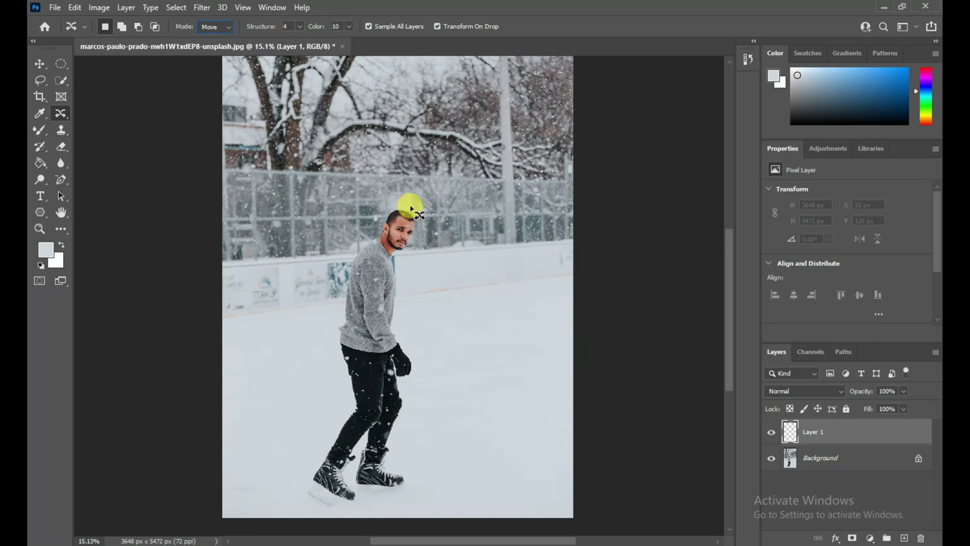
mouse_move(410, 210)
left_mouse_down()
mouse_move(420, 245)
mouse_move(405, 286)
left_mouse_up()
mouse_move(401, 317)
left_mouse_down()
mouse_move(416, 385)
mouse_move(411, 435)
mouse_move(393, 460)
mouse_move(404, 496)
mouse_move(316, 508)
mouse_move(303, 498)
mouse_move(313, 455)
mouse_move(347, 403)
mouse_move(337, 333)
mouse_move(352, 261)
mouse_move(401, 202)
mouse_move(417, 220)
left_mouse_up()
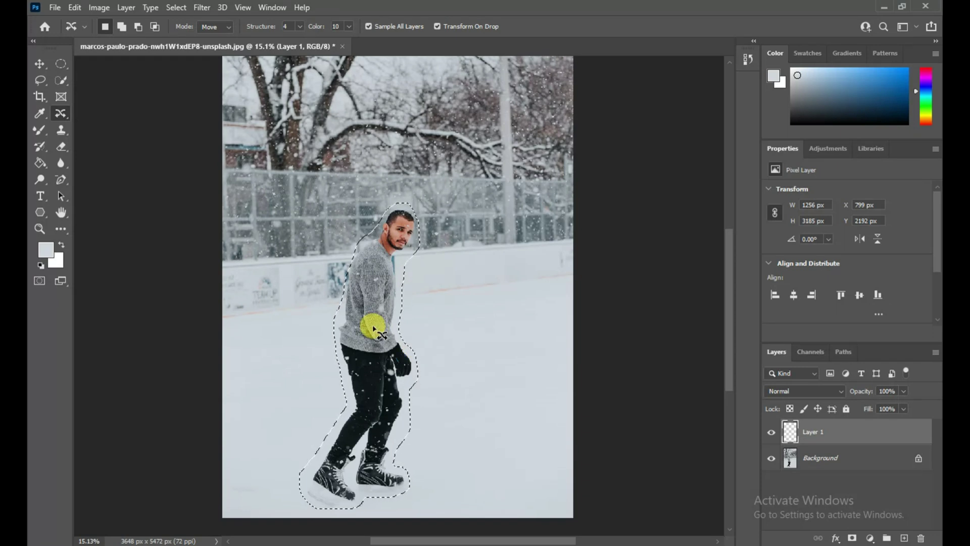
Move the outlined skater about 1140 px to the right with Content-Aware Move, apply it and clear the selection
left_click_drag(374, 329, 486, 322)
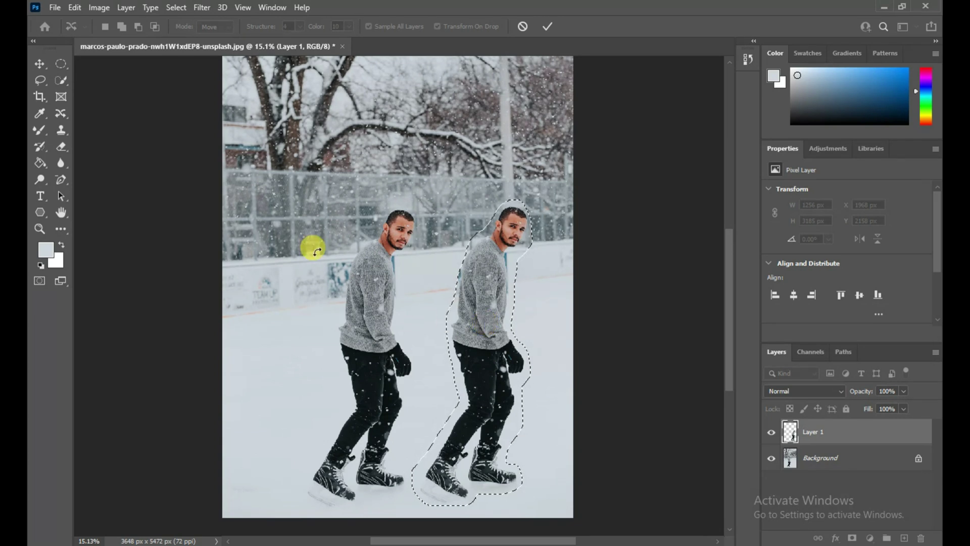
left_click(547, 26)
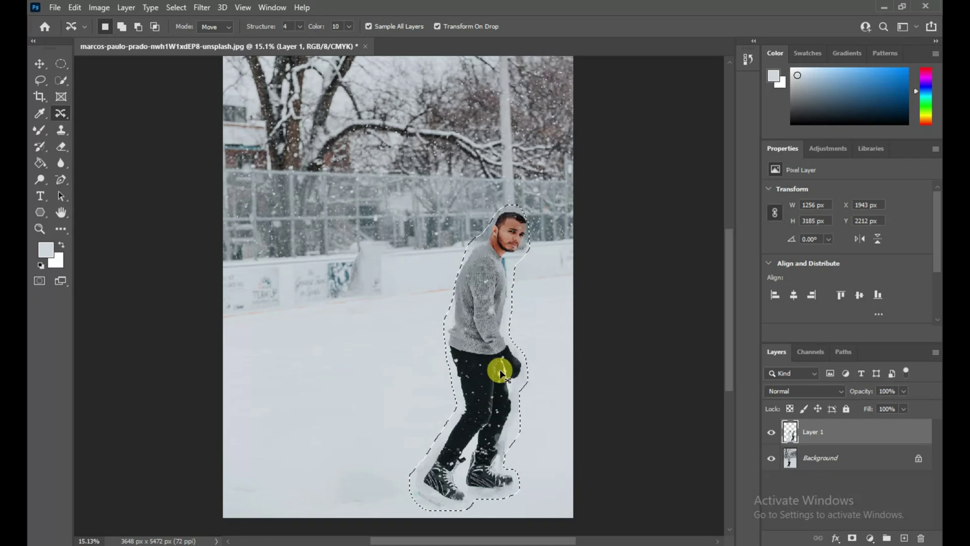
key("ctrl+d")
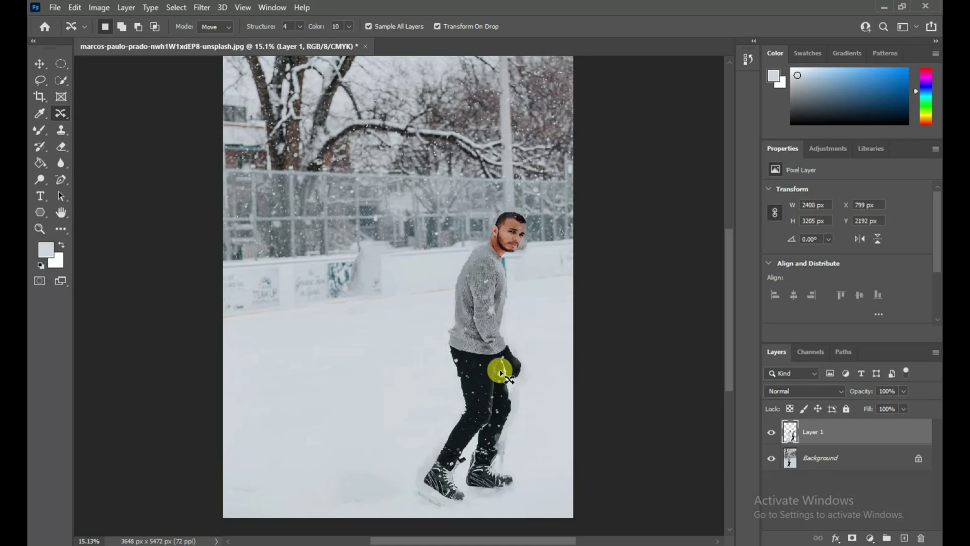
Toggle the Background layer's visibility off and on to examine the patch and moved skater on Layer 1
left_click(771, 459)
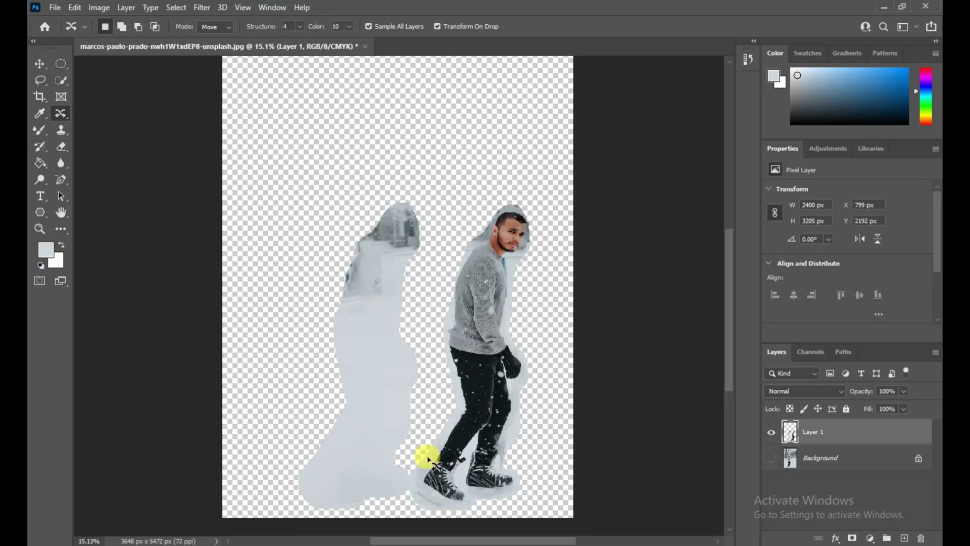
left_click(772, 459)
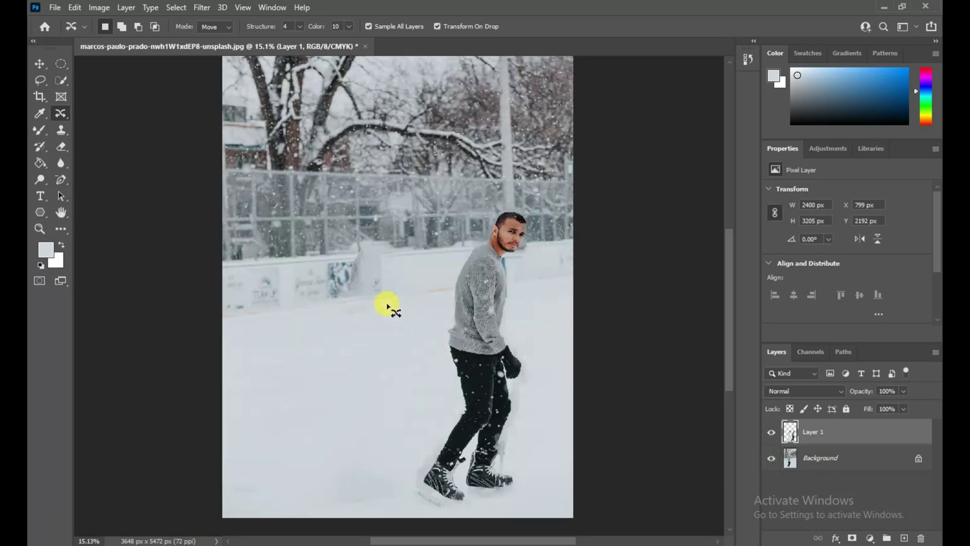
left_click(770, 458)
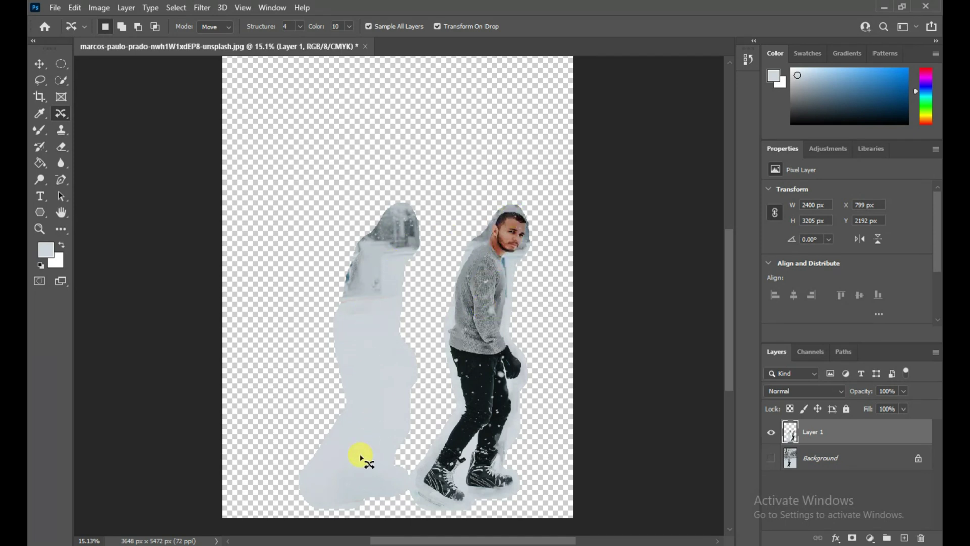
left_click(771, 458)
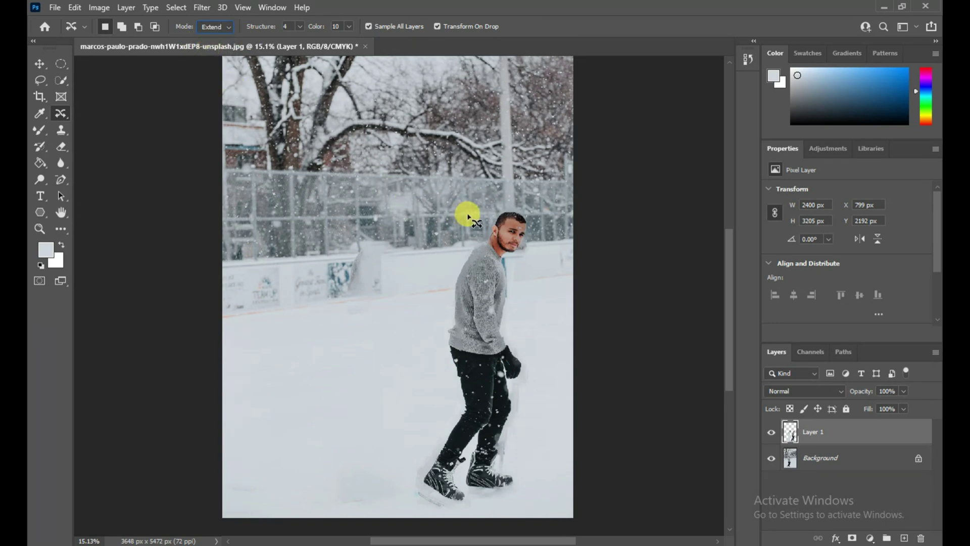
Outline the skater's upper body in Extend mode and move it about 160 px up to lengthen the figure
mouse_move(497, 203)
left_mouse_down()
mouse_move(528, 204)
mouse_move(535, 228)
mouse_move(518, 310)
mouse_move(532, 378)
mouse_move(522, 388)
mouse_move(459, 394)
mouse_move(443, 385)
mouse_move(434, 335)
mouse_move(456, 255)
mouse_move(504, 218)
left_mouse_up()
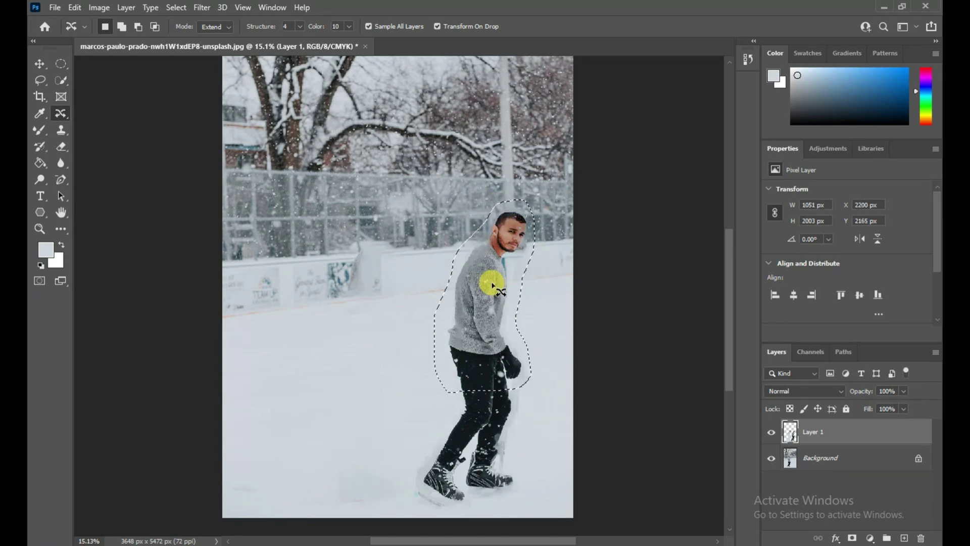
mouse_move(492, 286)
left_mouse_down()
mouse_move(494, 256)
mouse_move(490, 267)
left_mouse_up()
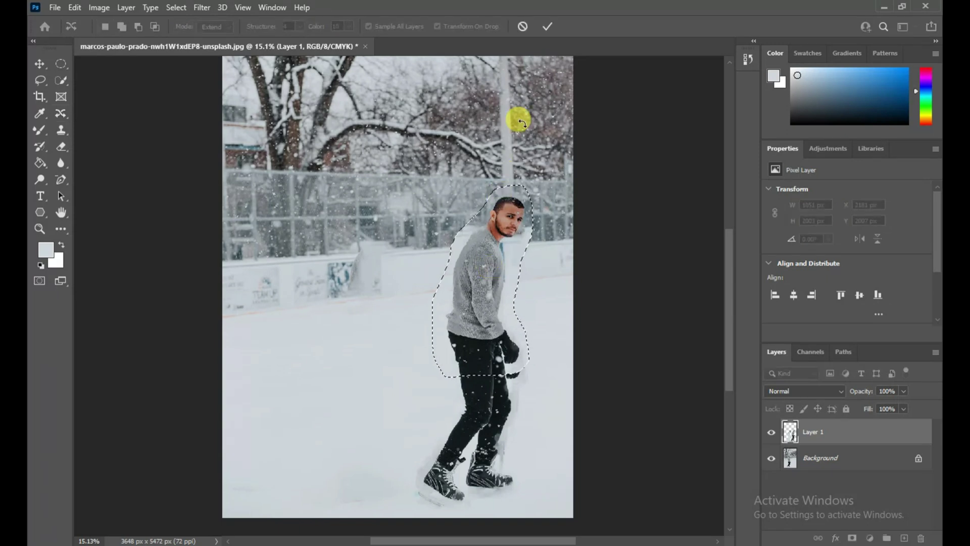
left_click(548, 27)
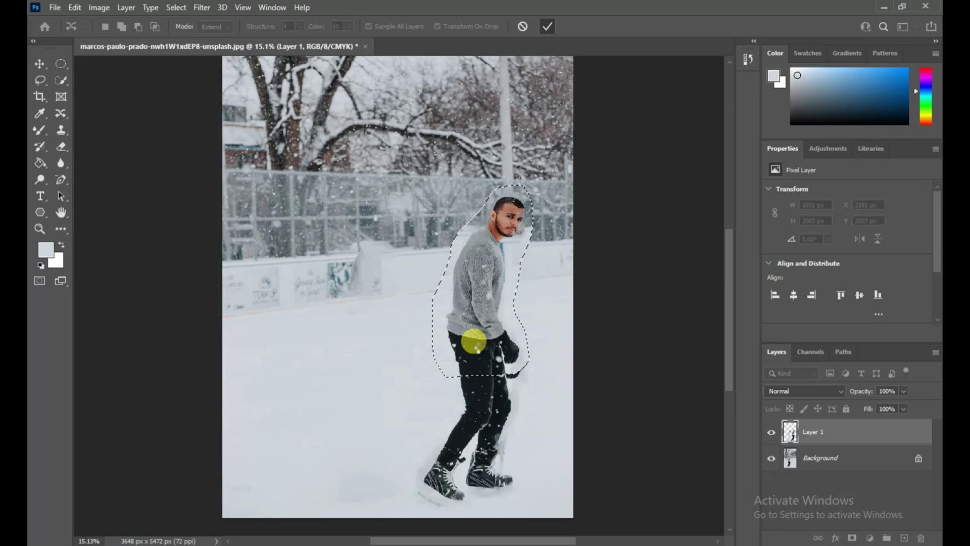
key("Return")
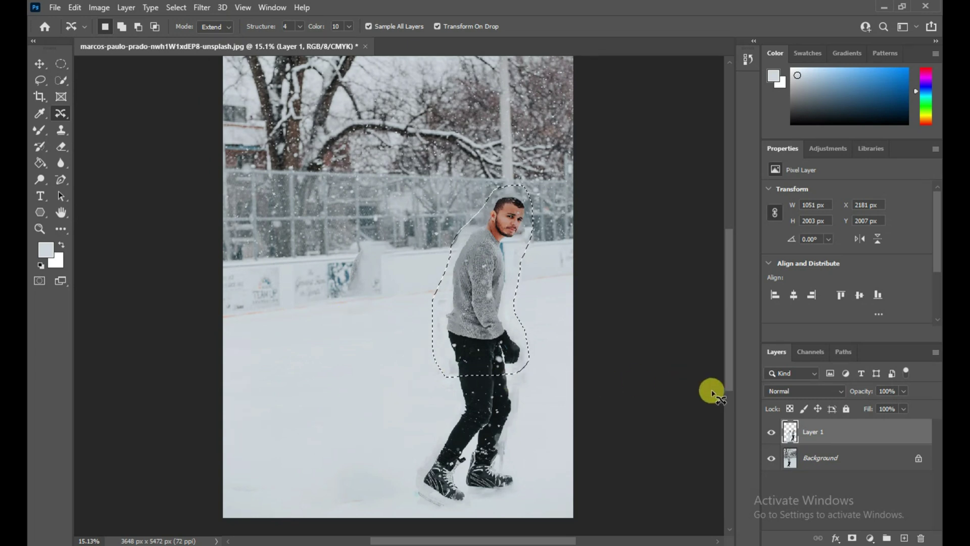
Hide the Background layer to inspect the extended skater on Layer 1 alone
left_click(769, 461)
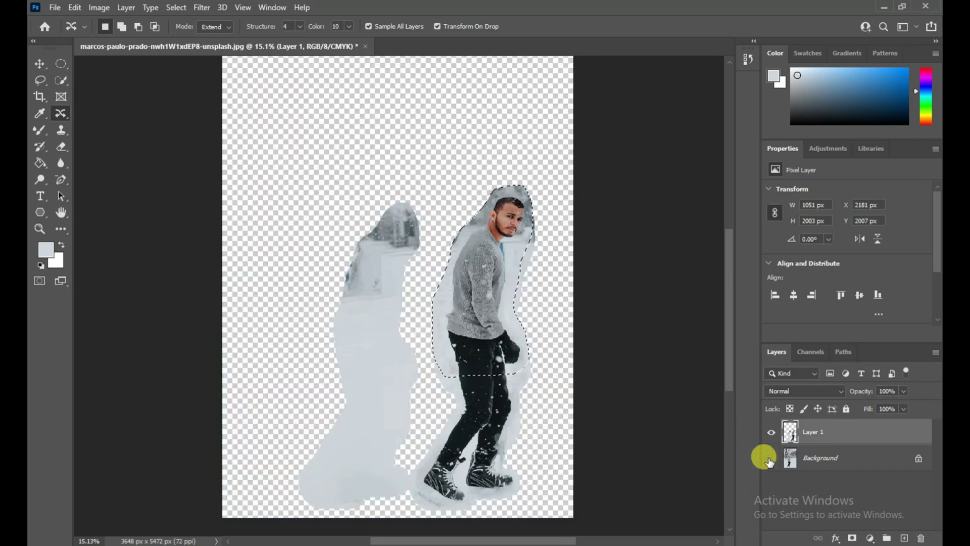
Show the Background layer again, toggle Layer 1 to compare the extended skater with the original, and clear the selection
left_click(769, 460)
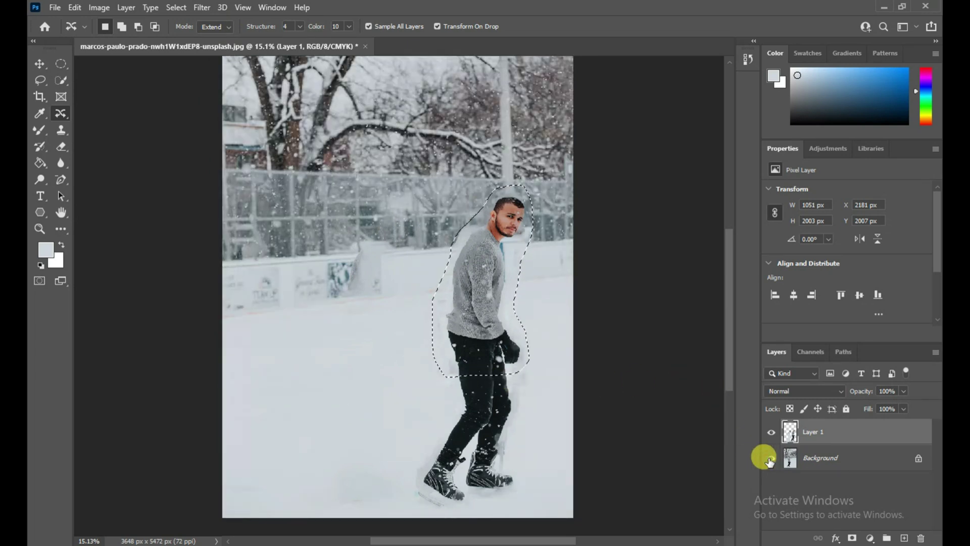
left_click(771, 433)
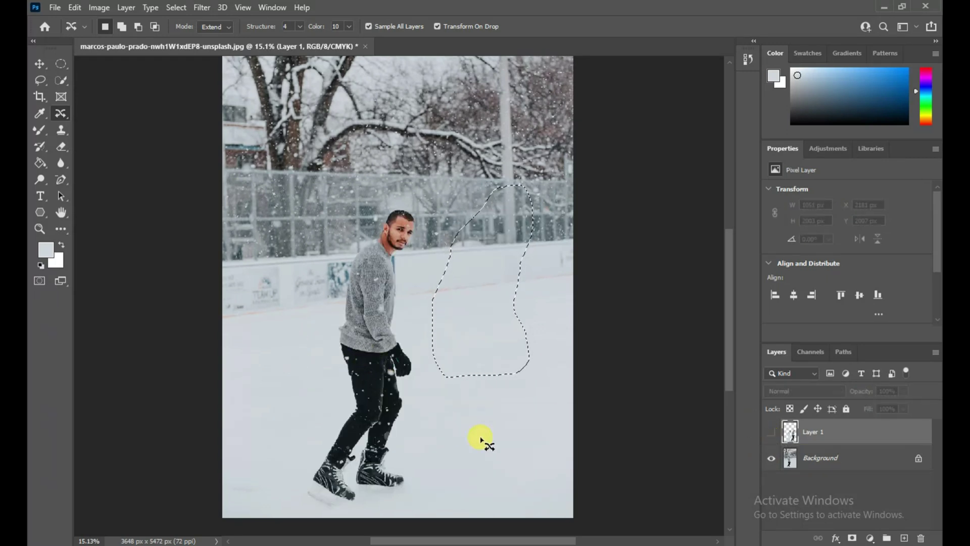
left_click(771, 432)
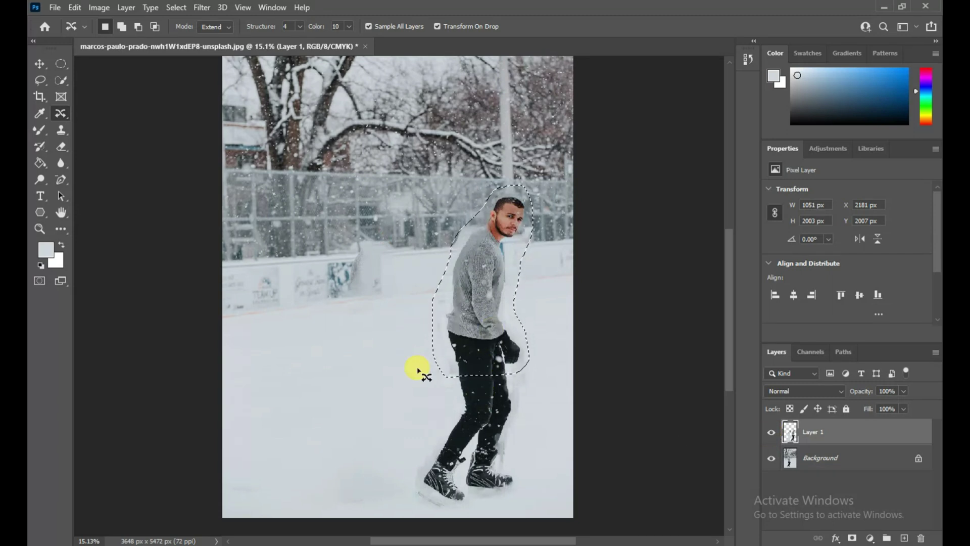
key("ctrl+comma")
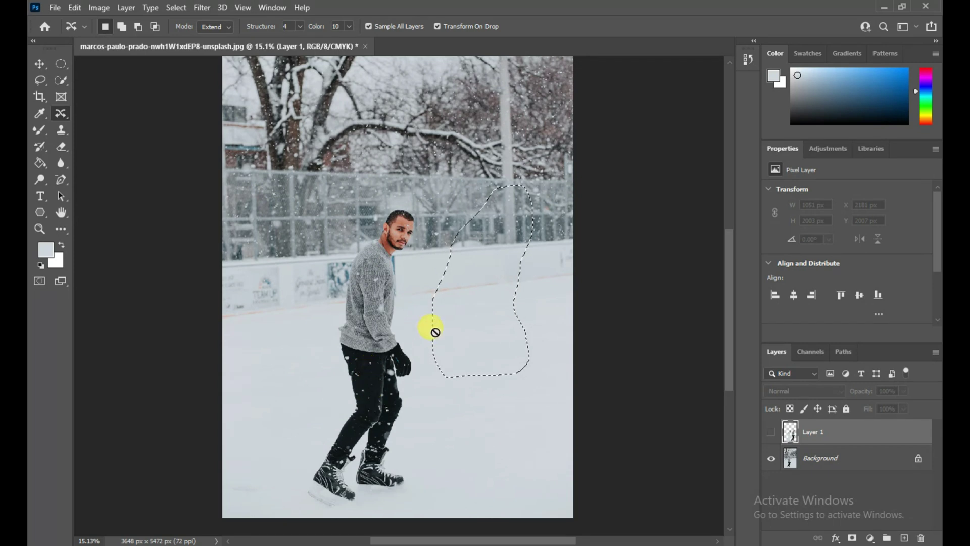
key("ctrl+d")
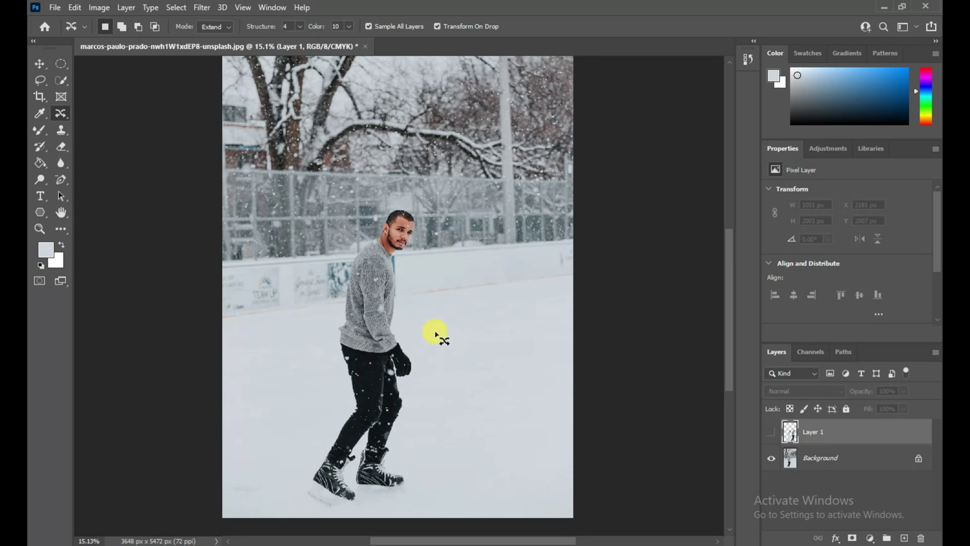
left_click(770, 432)
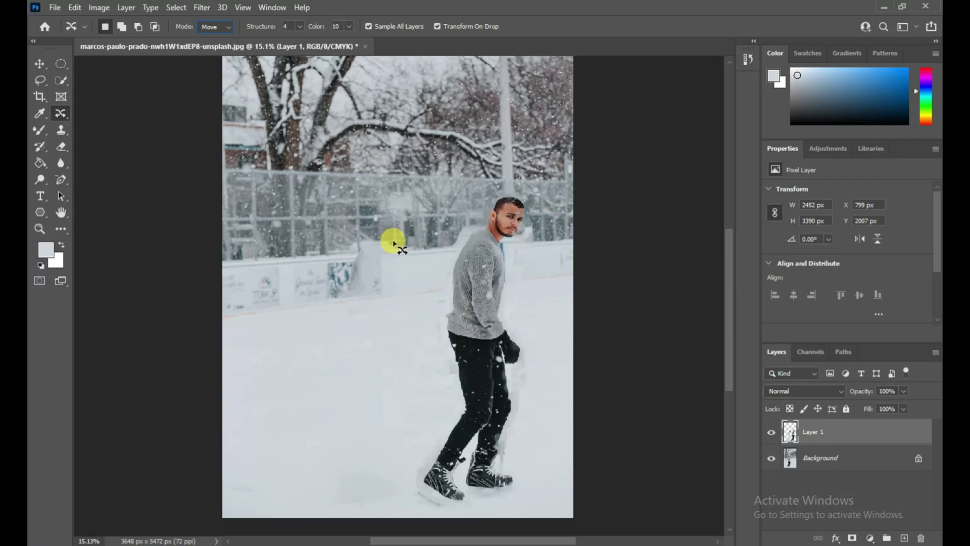
key("ctrl+comma")
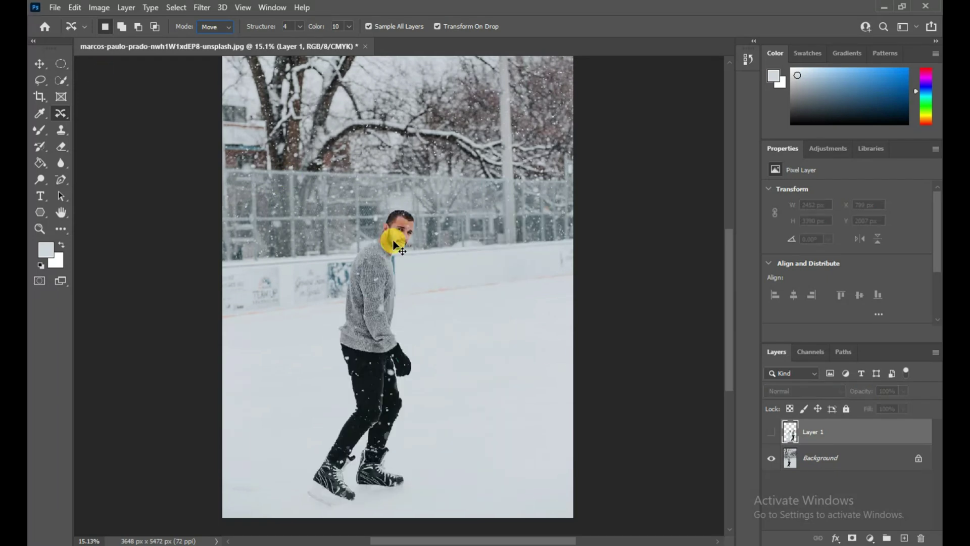
Delete Layer 1 with the extended skater and create a new empty layer above the Background
left_click_drag(839, 431, 921, 539)
left_click_drag(888, 428, 920, 537)
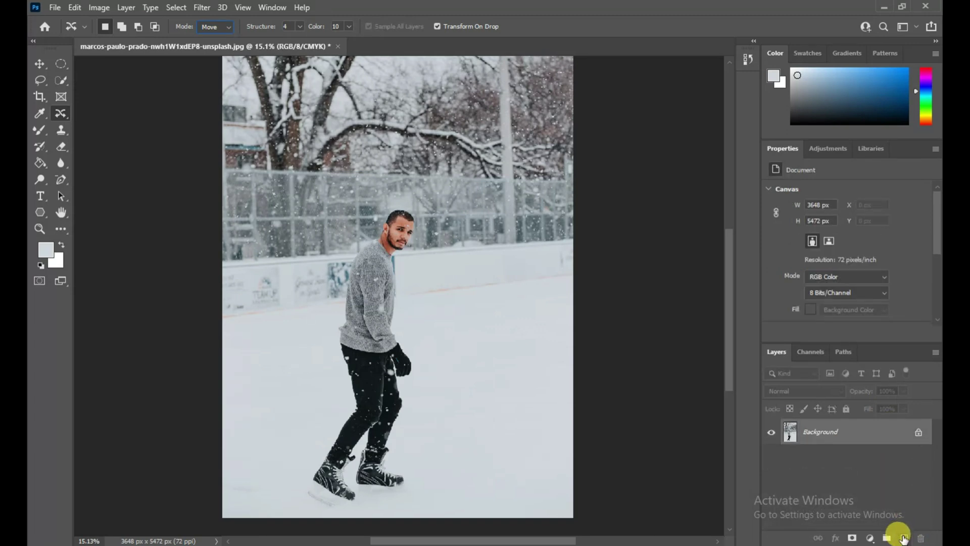
left_click(904, 539)
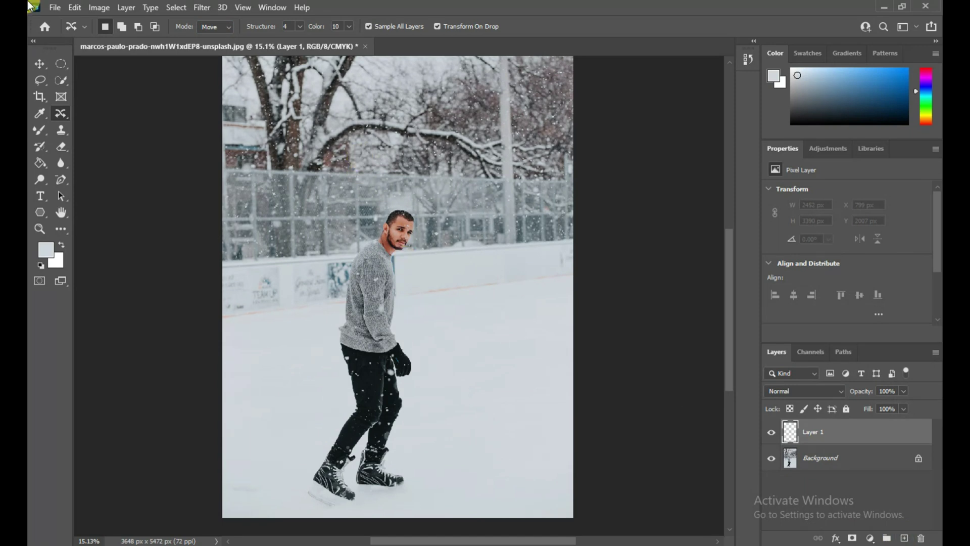
Outline the whole skater in Move mode and move him about 1395 px right and 337 px up
mouse_move(399, 206)
left_mouse_down()
mouse_move(421, 244)
mouse_move(407, 329)
mouse_move(419, 375)
mouse_move(396, 466)
mouse_move(409, 475)
mouse_move(409, 489)
mouse_move(332, 513)
mouse_move(300, 491)
mouse_move(345, 401)
mouse_move(333, 326)
mouse_move(346, 262)
mouse_move(403, 205)
left_mouse_up()
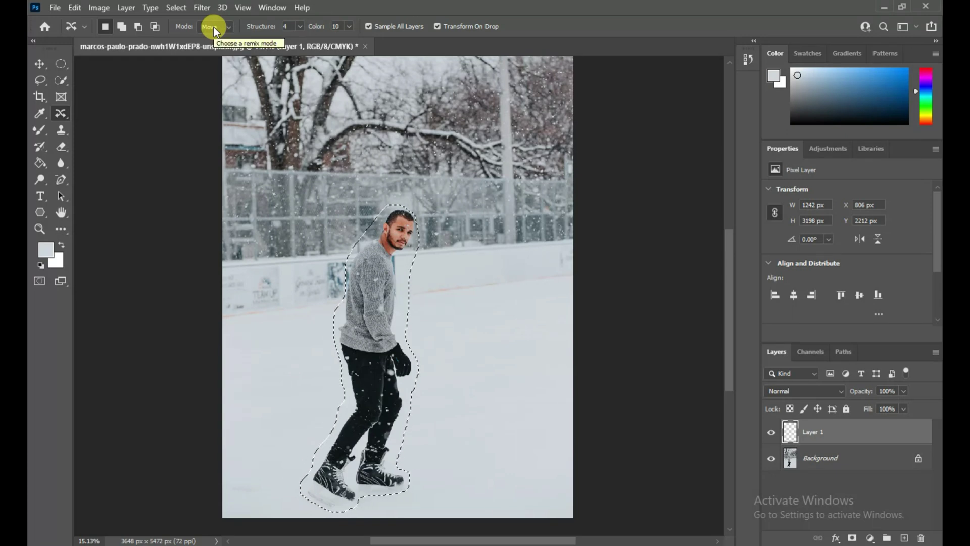
left_click_drag(383, 345, 516, 313)
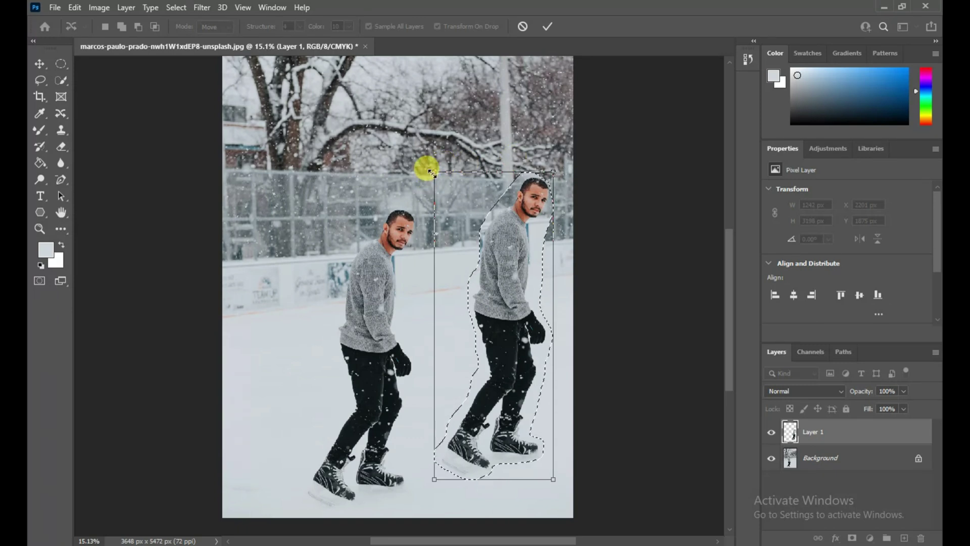
Shrink the moved skater to about 715 × 1891 px beside the photo's right edge with a slight counterclockwise tilt, apply it and deselect
left_click_drag(432, 168, 545, 226)
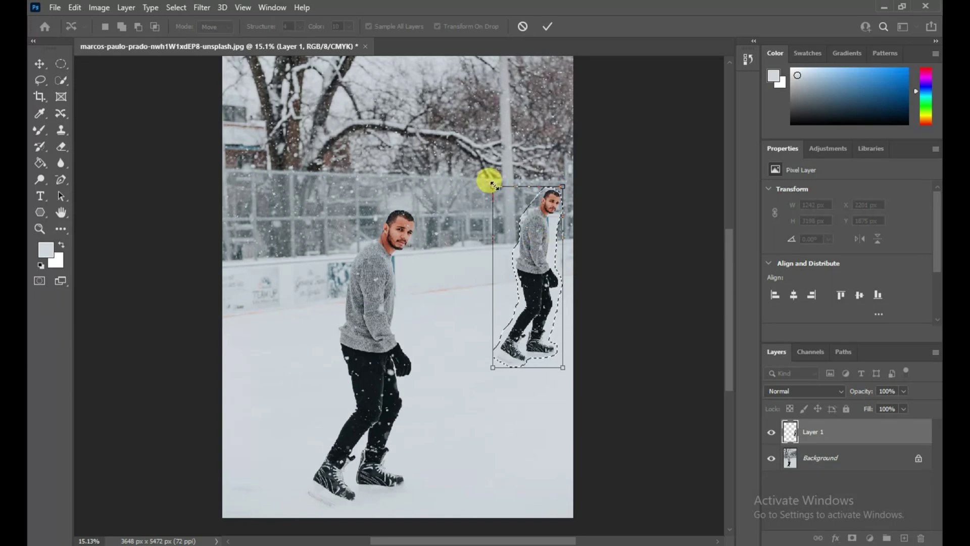
left_click_drag(489, 174, 481, 163)
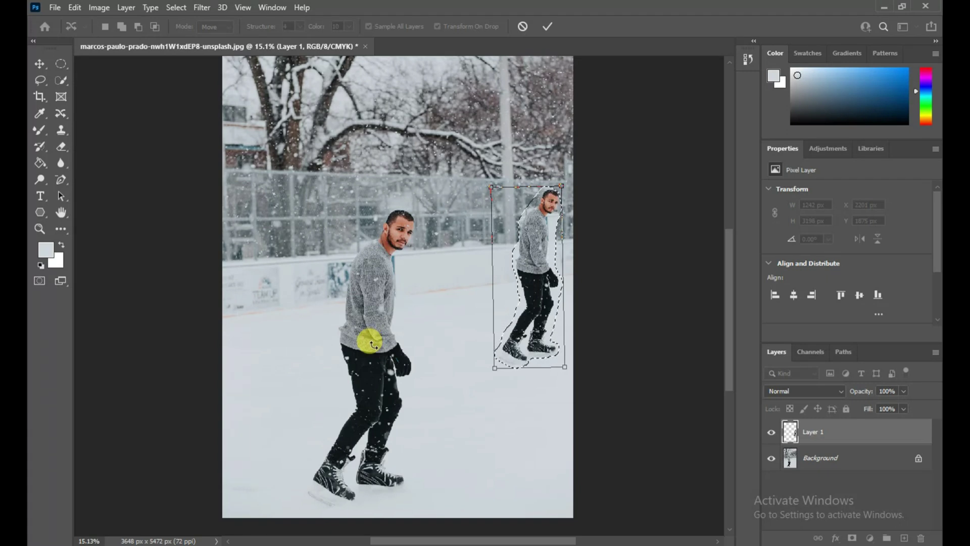
left_click(542, 27)
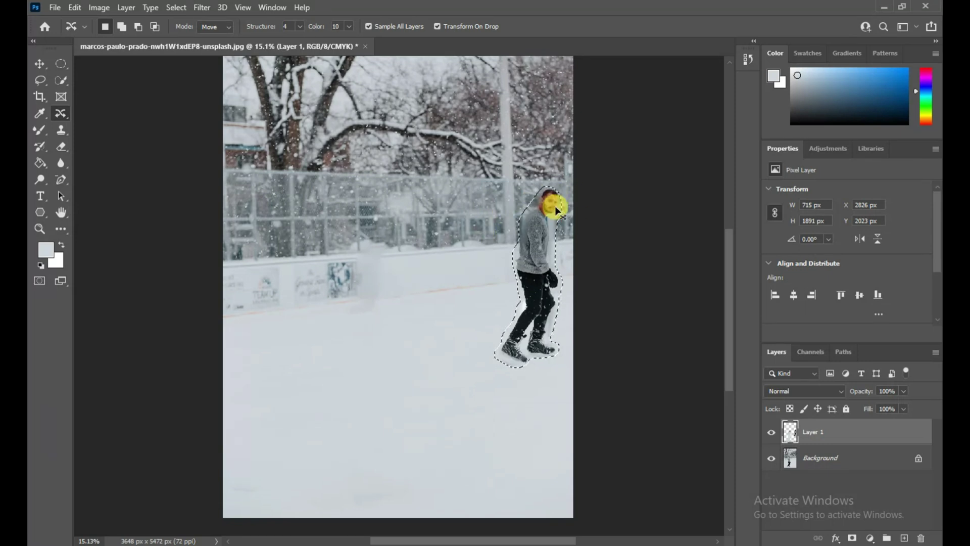
key("ctrl+d")
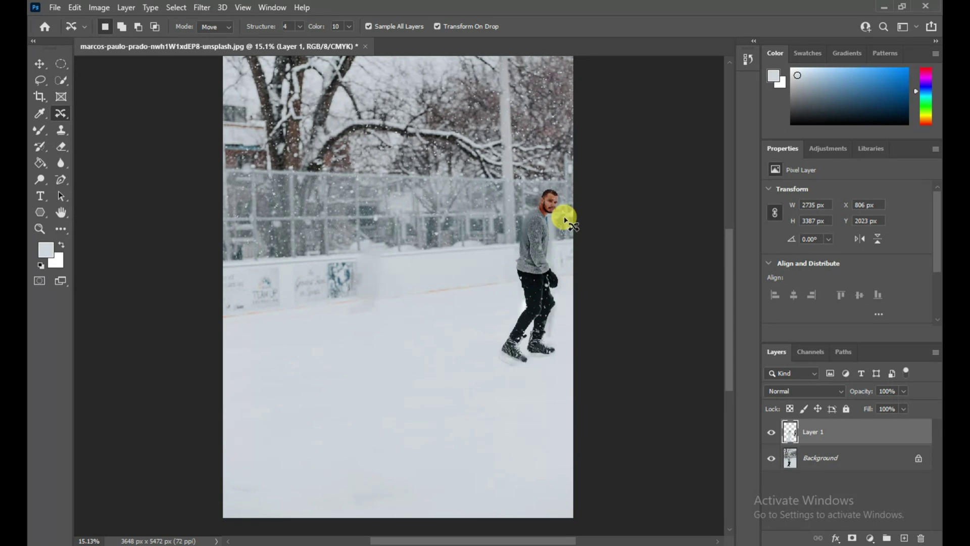
Examine the shrunken skater's blending up close, and toggle the Background layer's visibility to inspect the patch on Layer 1
scroll(565, 219, "up", 6)
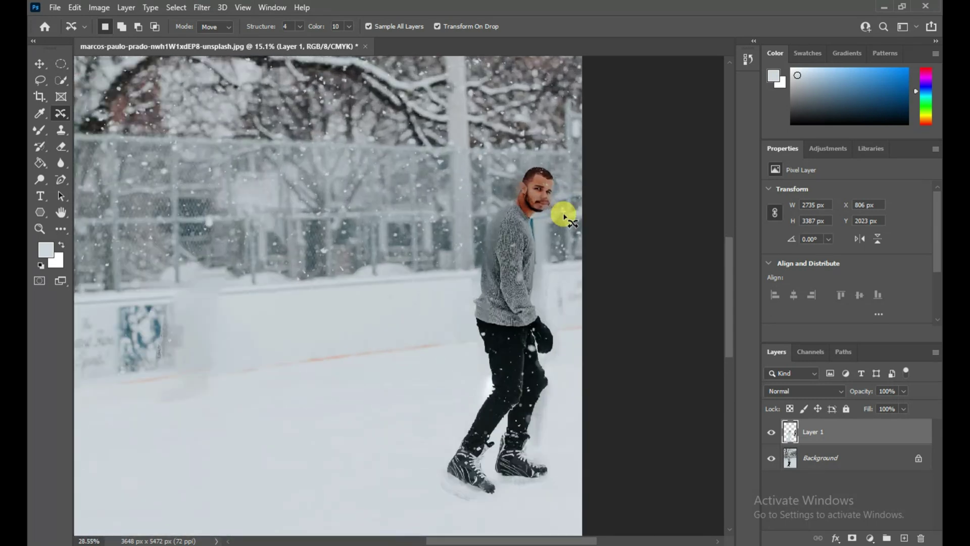
scroll(565, 219, "up", 4)
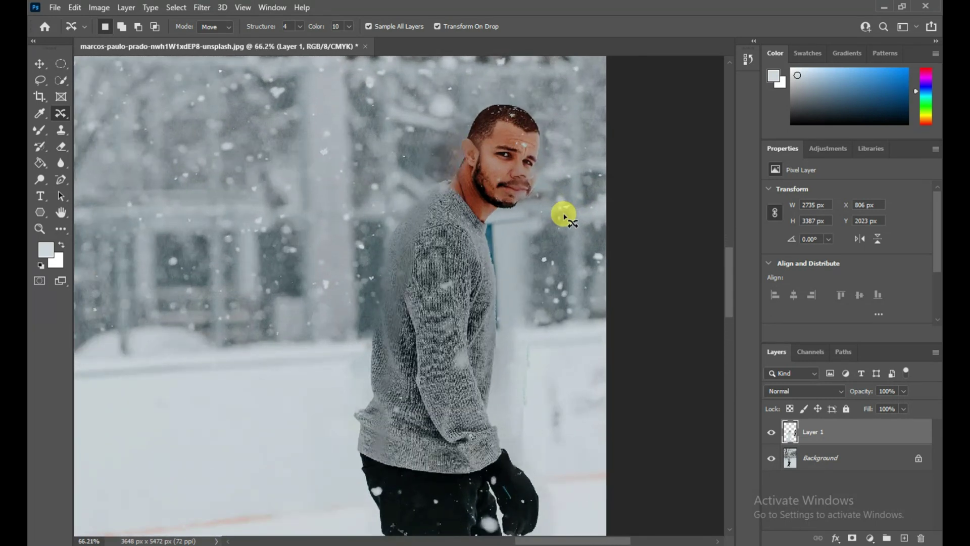
scroll(565, 218, "up", 1)
scroll(565, 218, "down", 8)
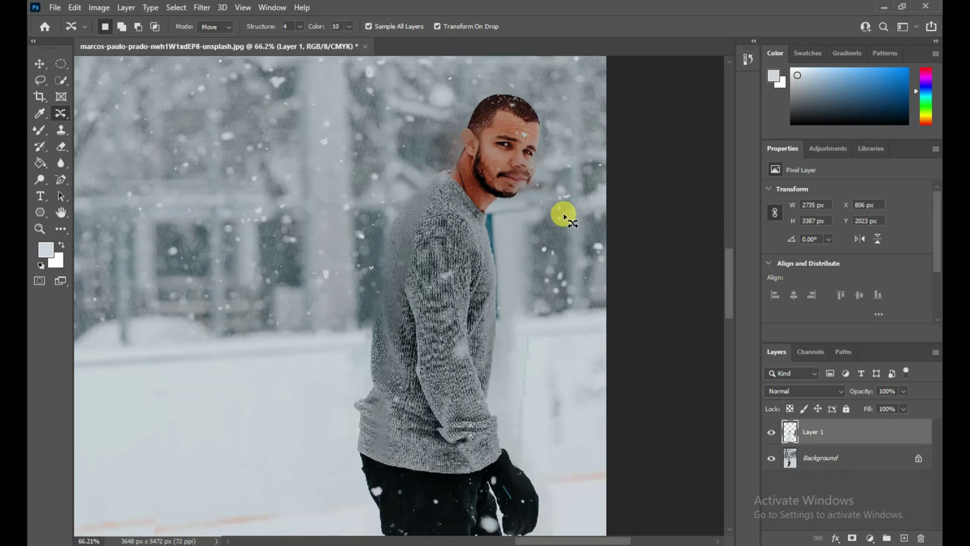
scroll(565, 218, "down", 7)
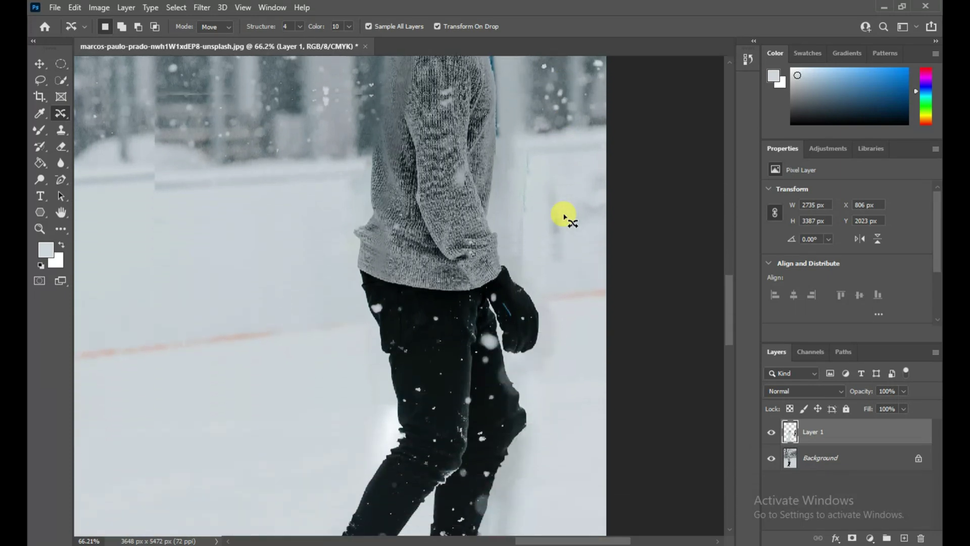
scroll(474, 248, "down", 10)
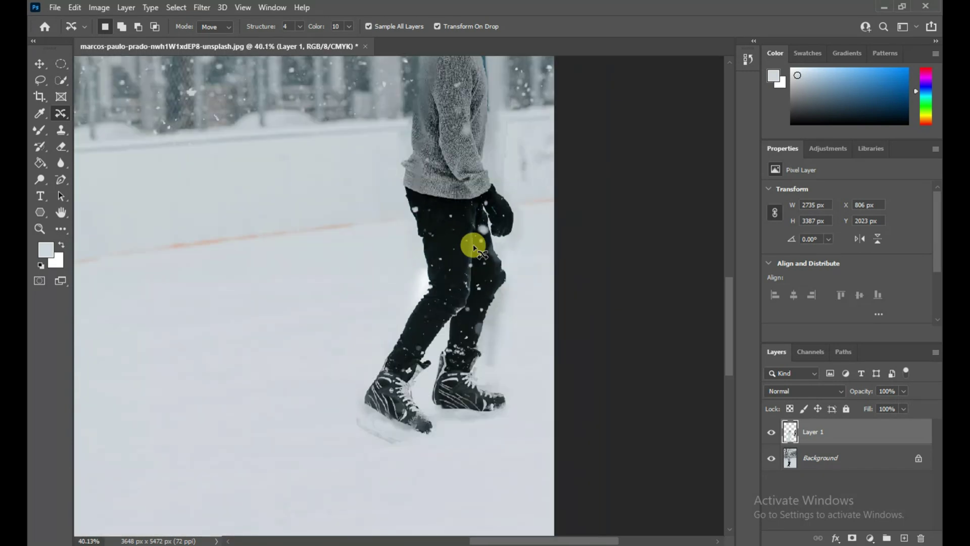
scroll(474, 248, "down", 4)
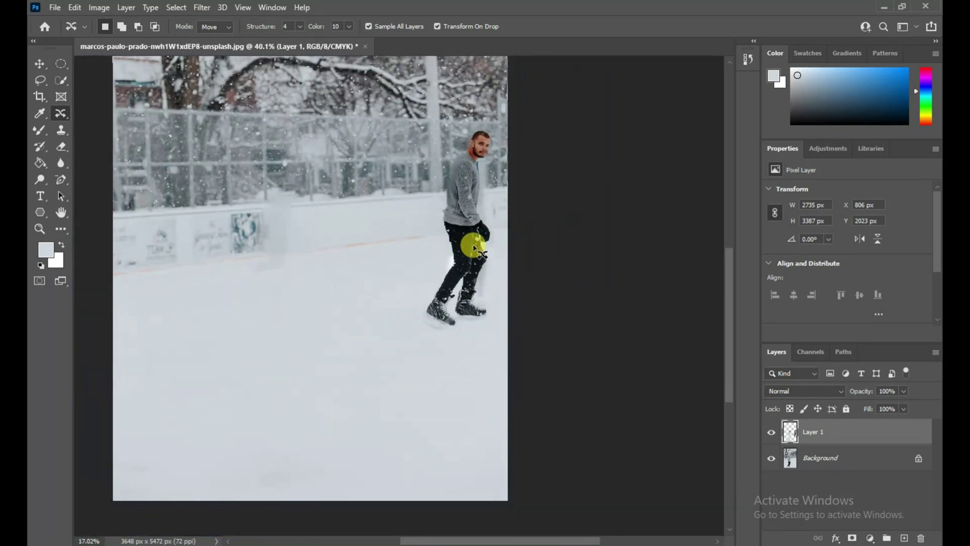
left_click(769, 460)
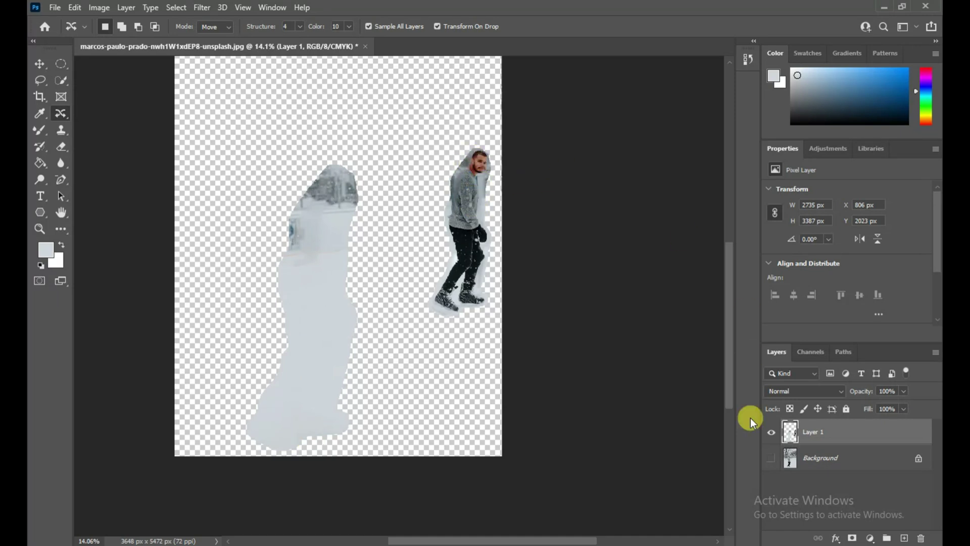
left_click(770, 458)
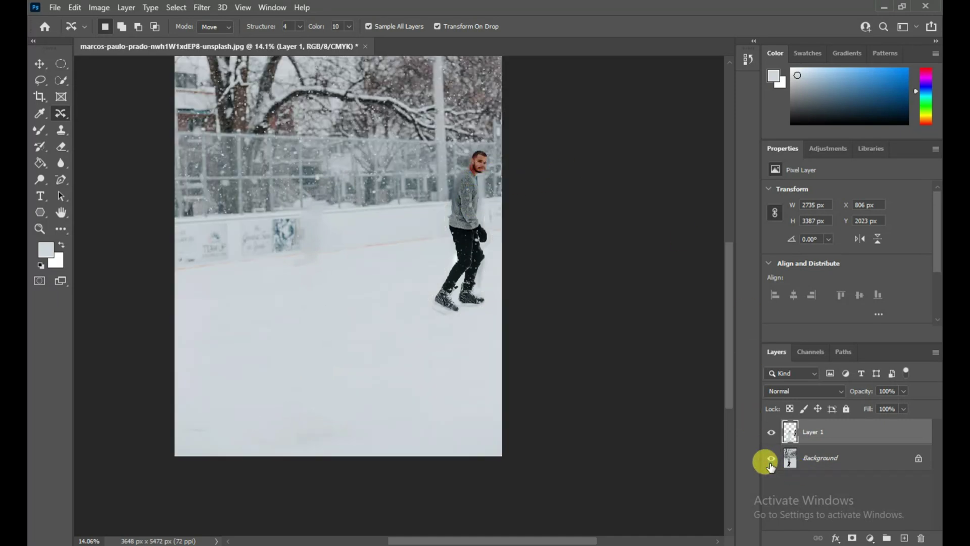